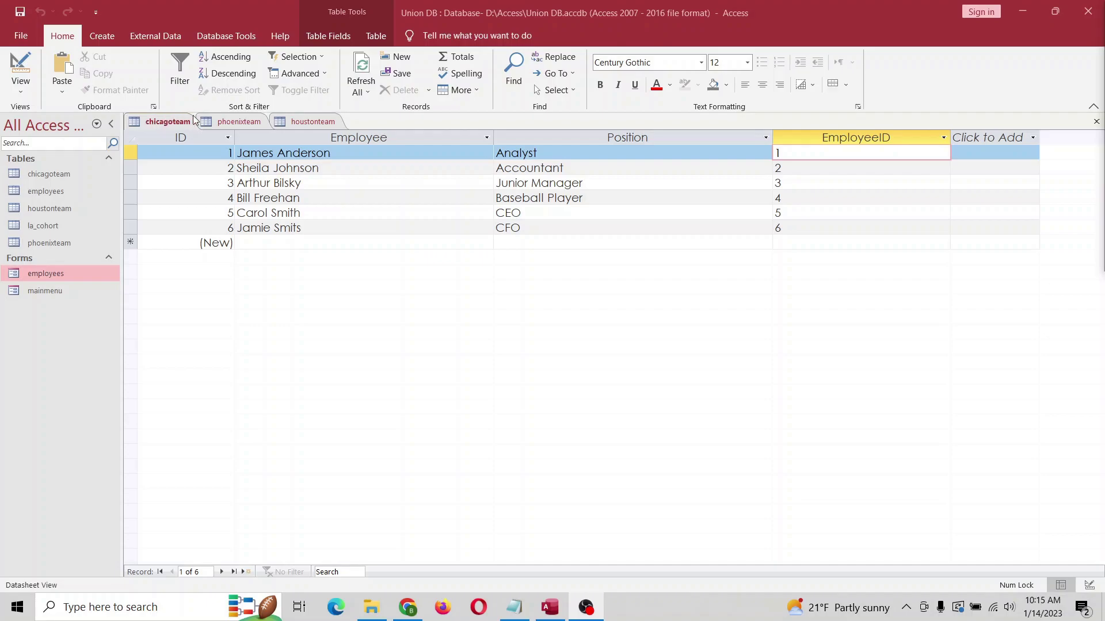
Step: Look through the phoenixteam, houstonteam and chicagoteam table records
left_click(231, 123)
left_click(314, 121)
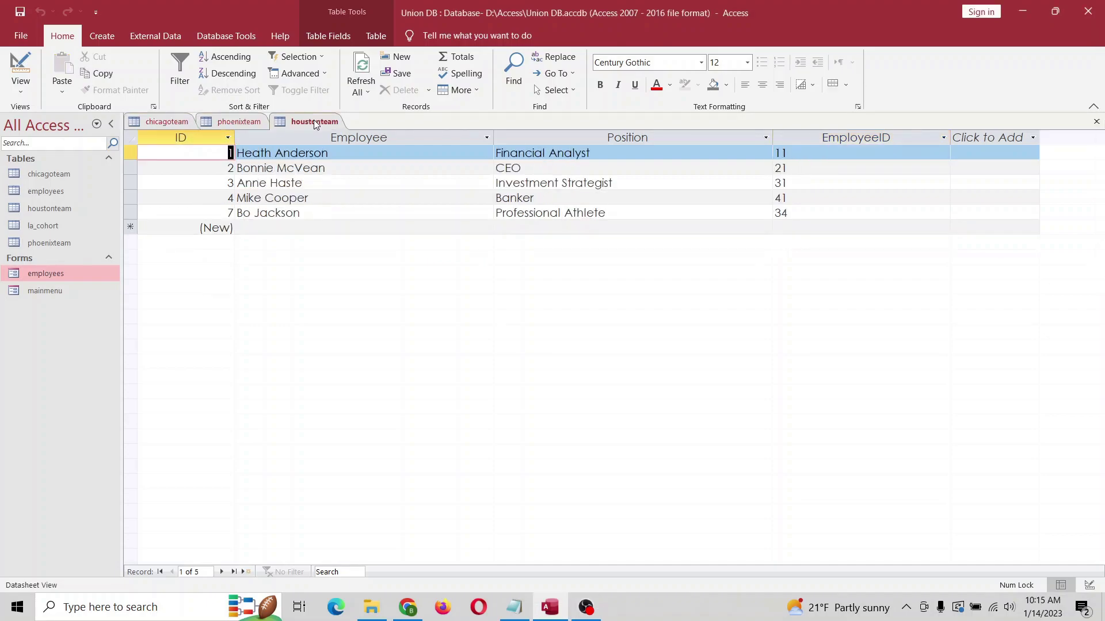
left_click(219, 123)
left_click(161, 123)
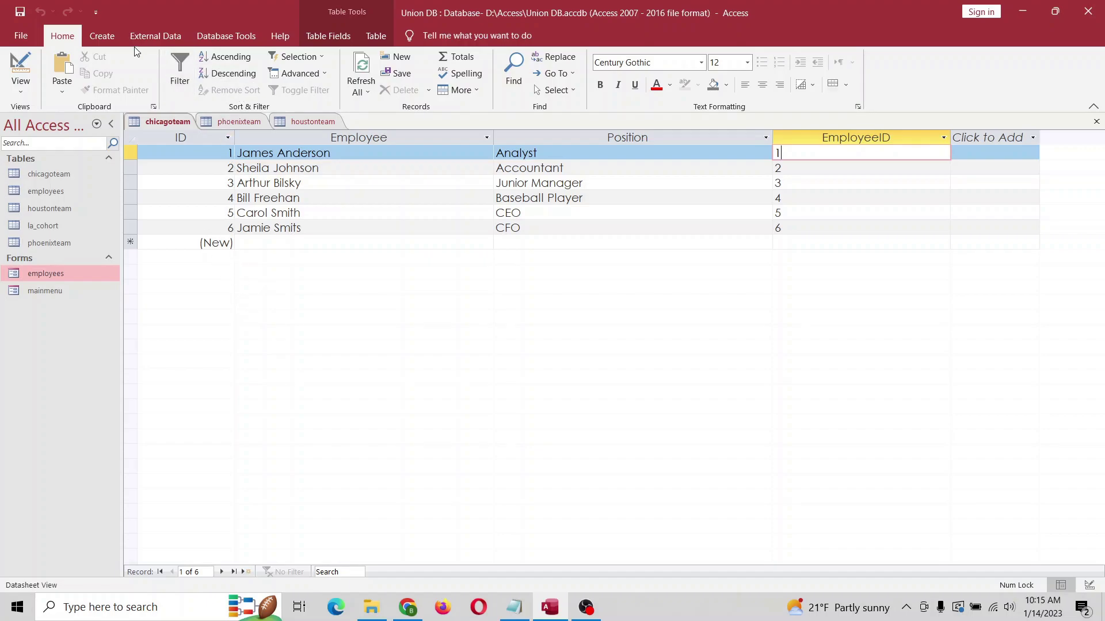
Step: Create a blank Query Design with no tables added and switch Query1 to SQL View
left_click(102, 37)
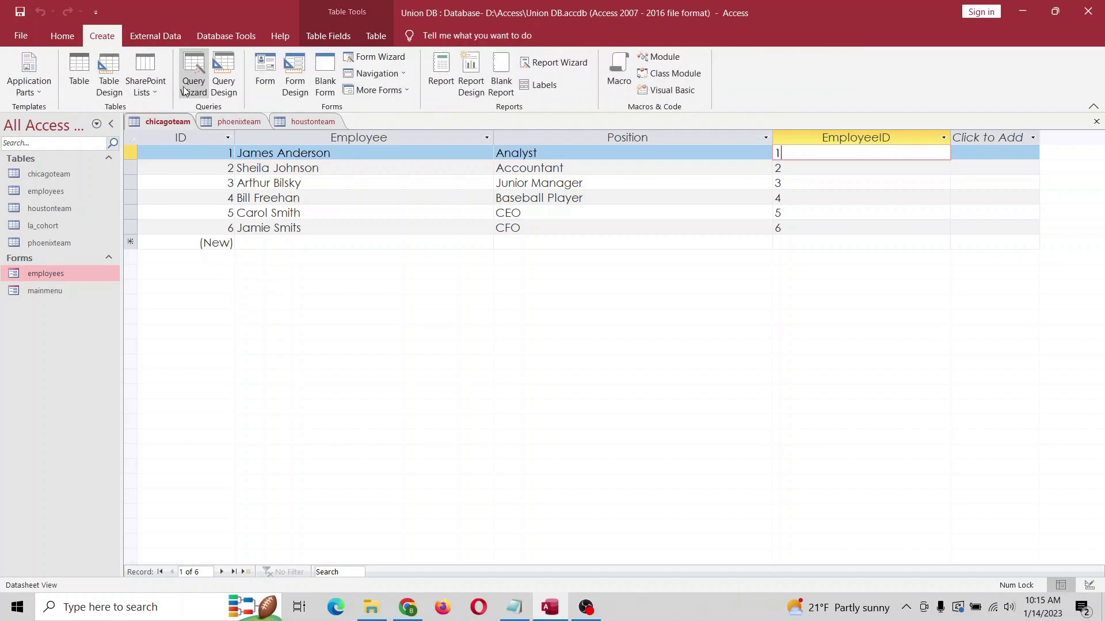
left_click(223, 90)
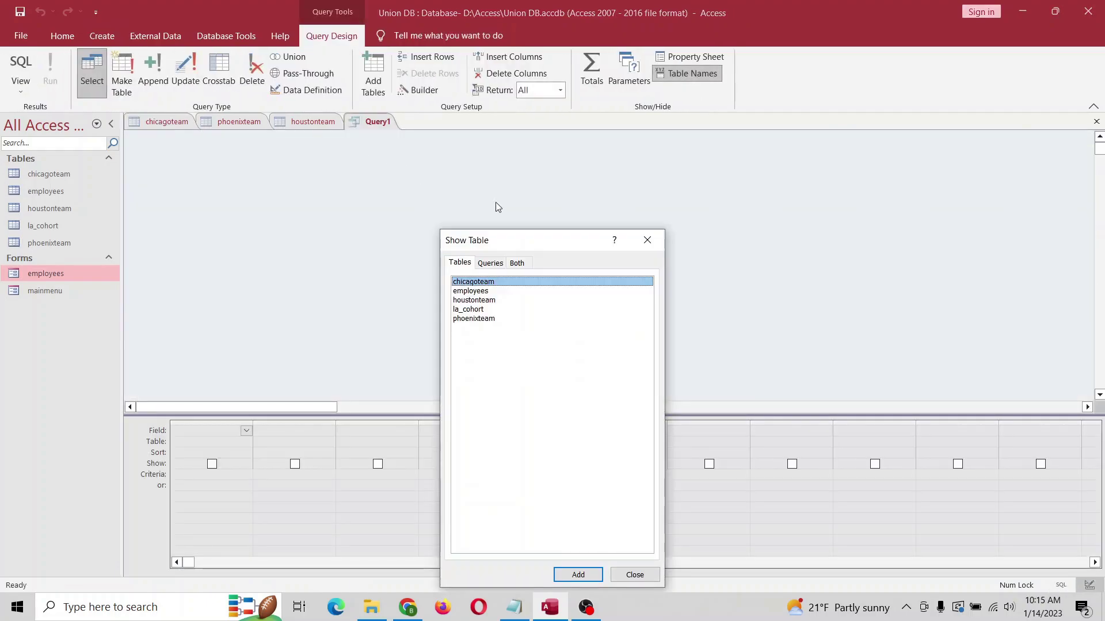
left_click(647, 240)
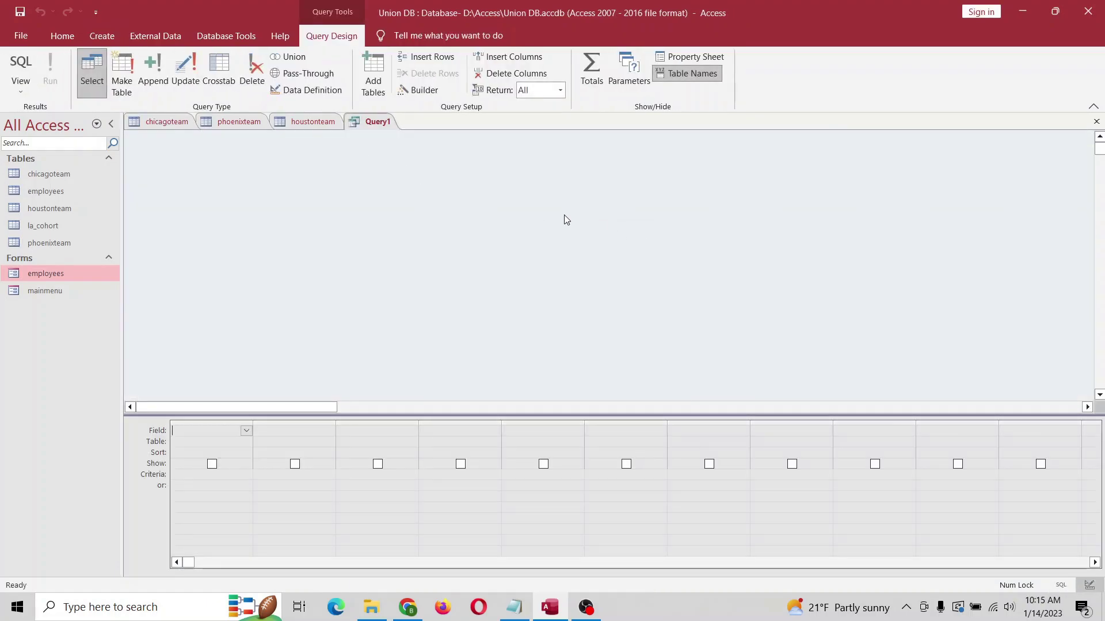
right_click(378, 123)
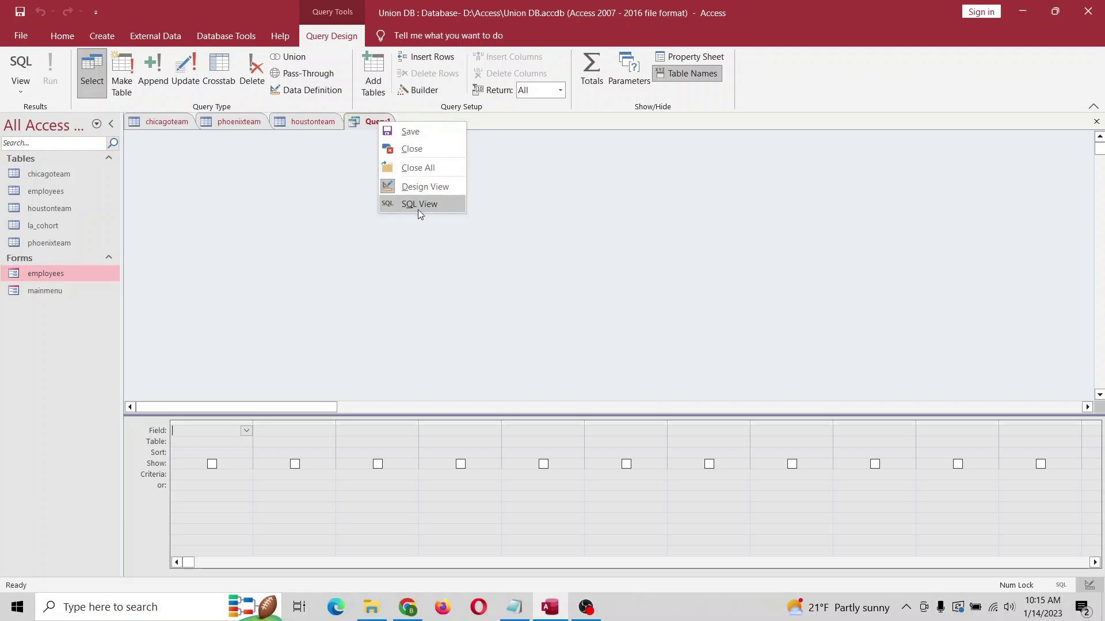
left_click(448, 206)
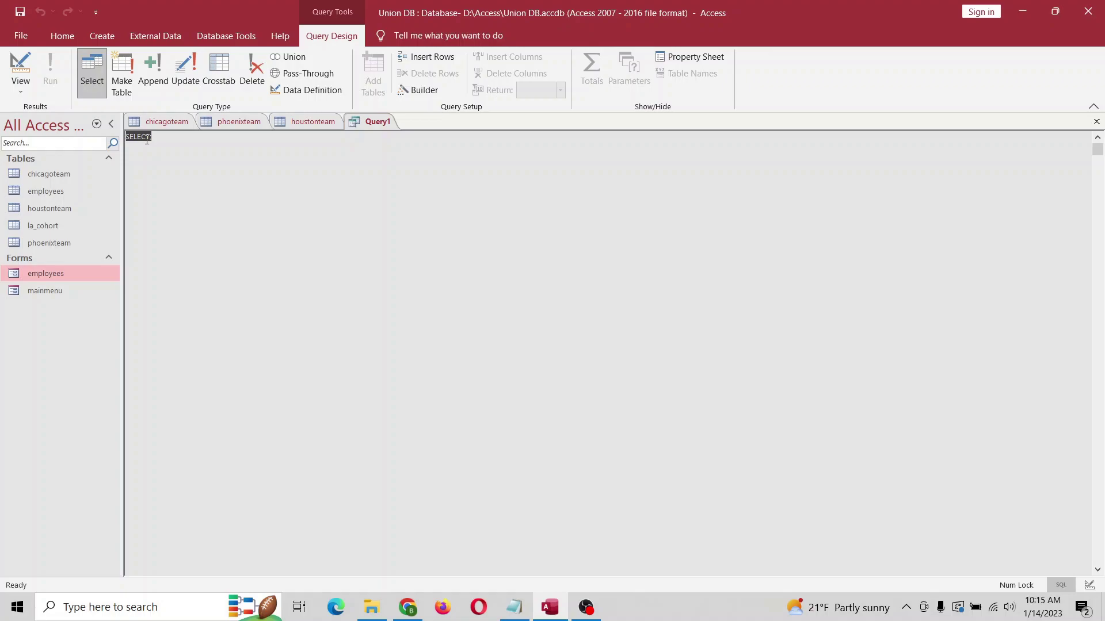
Step: Paste the SELECT employee, position, employeeid FROM chicagoteam statement and compare the three team tables
right_click(146, 140)
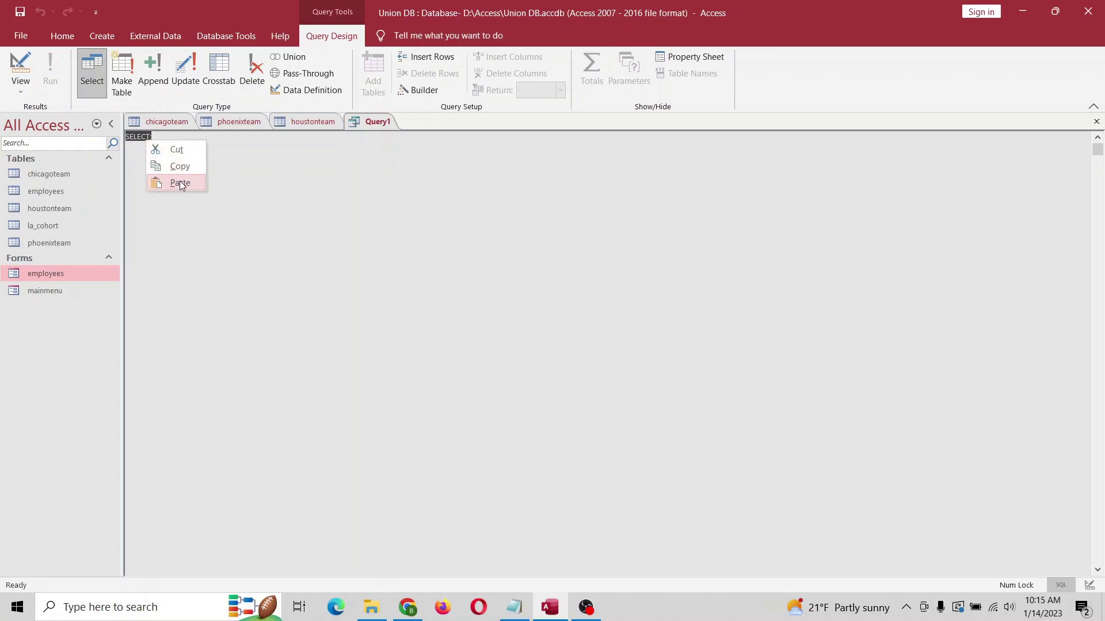
left_click(180, 183)
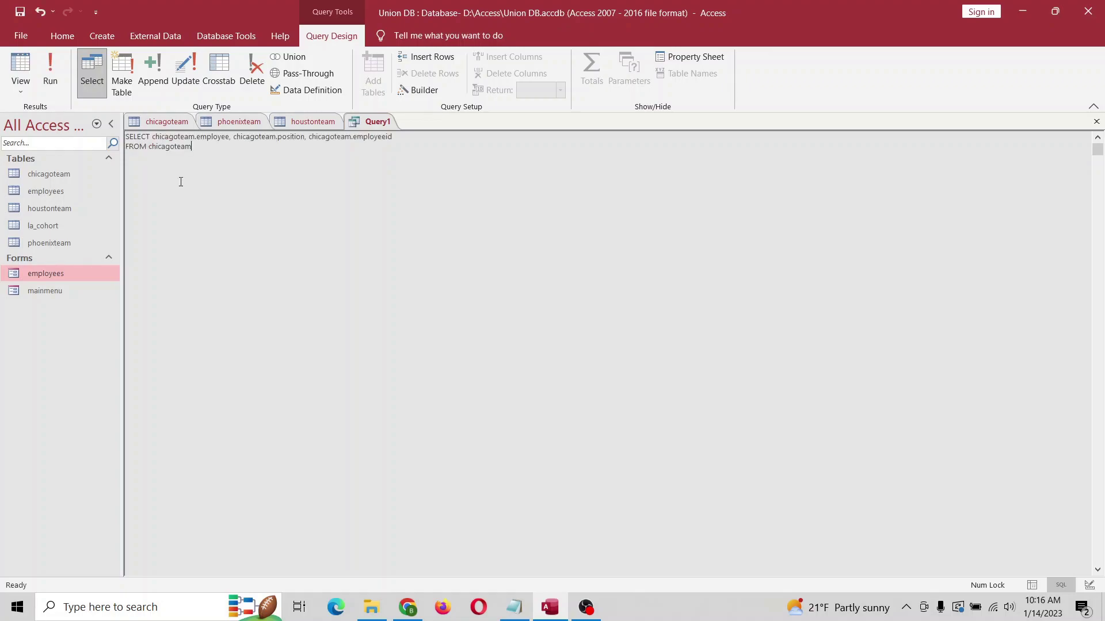
left_click(160, 122)
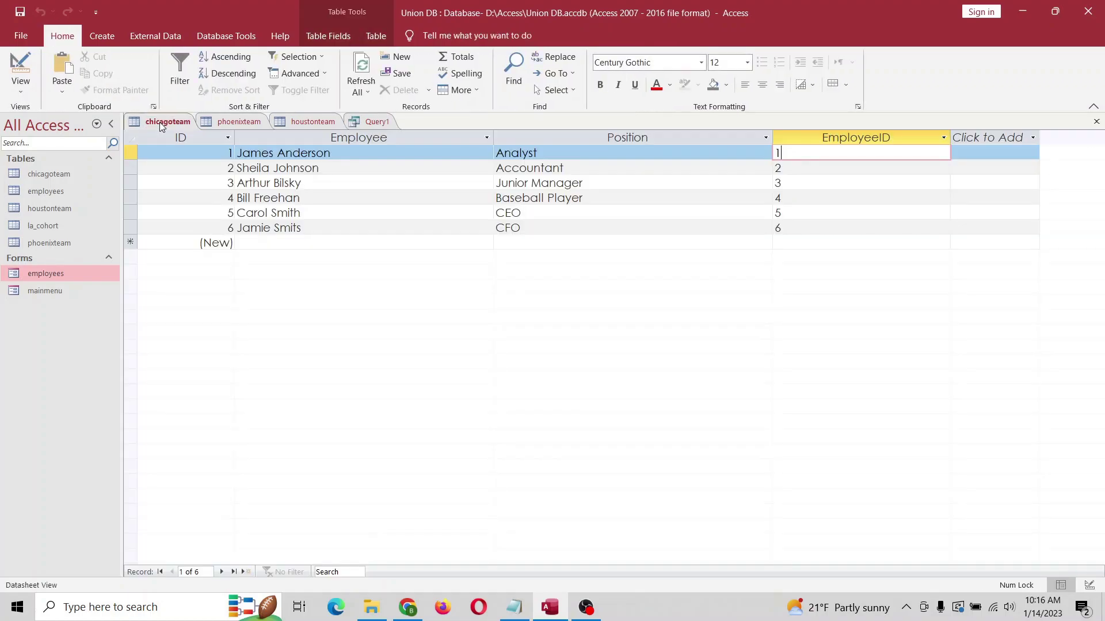
left_click(239, 121)
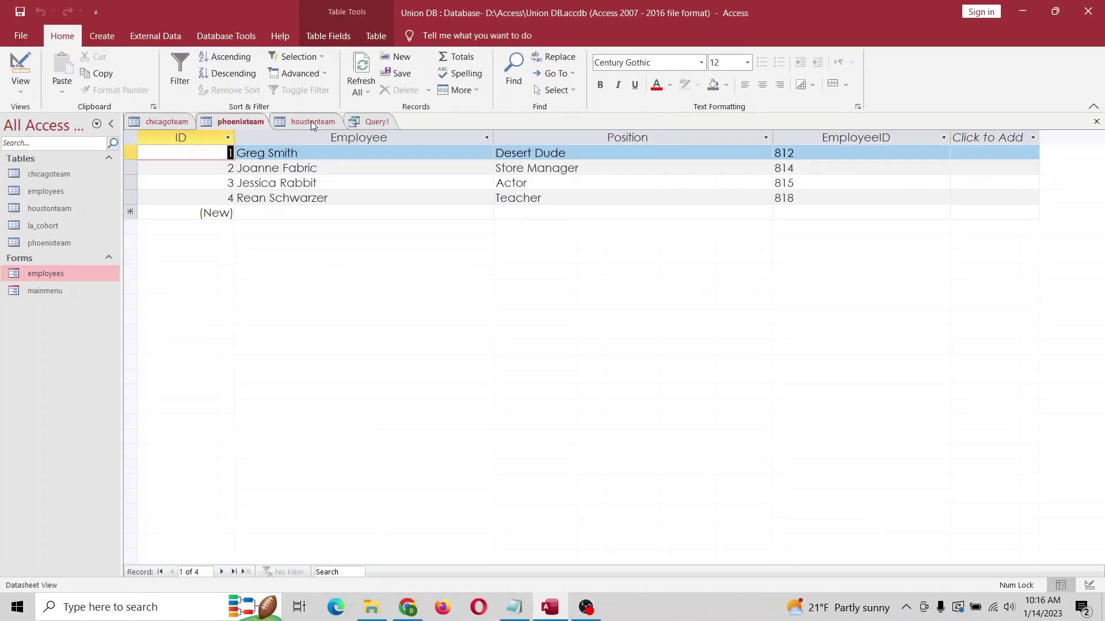
left_click(313, 122)
left_click(166, 122)
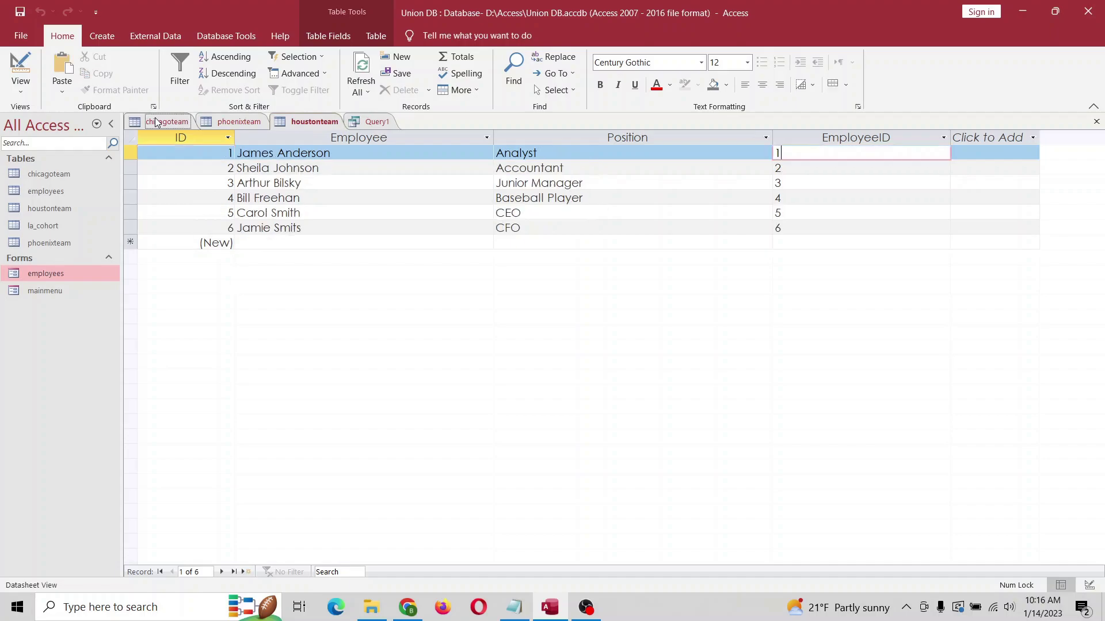
left_click(367, 123)
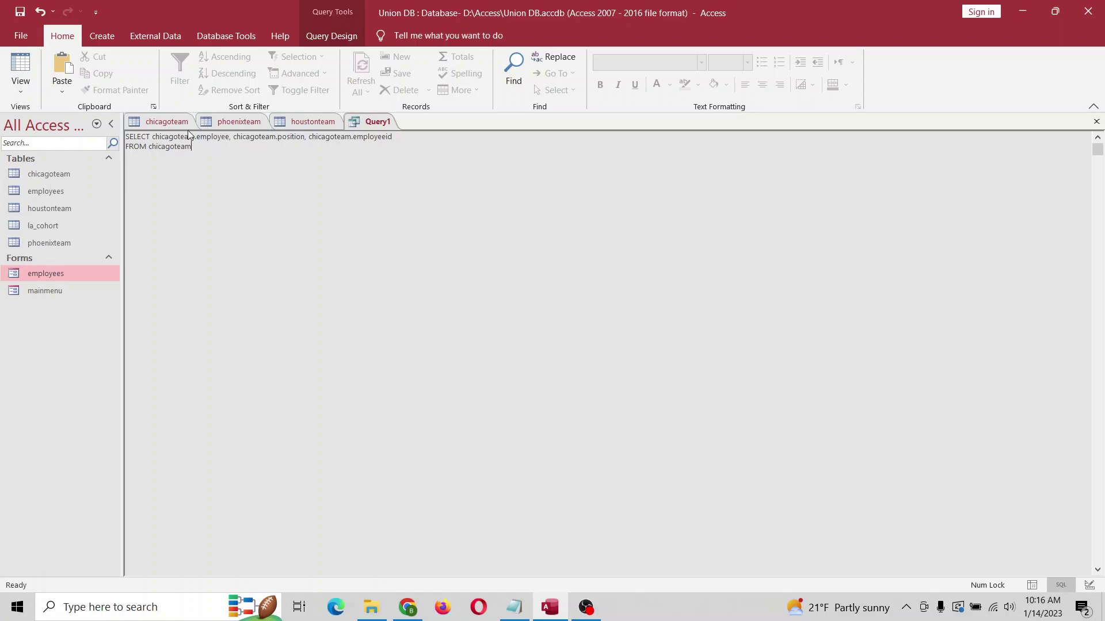
Step: Recheck the chicagoteam, houstonteam and phoenixteam tables before returning to Query1's SQL
left_click(172, 122)
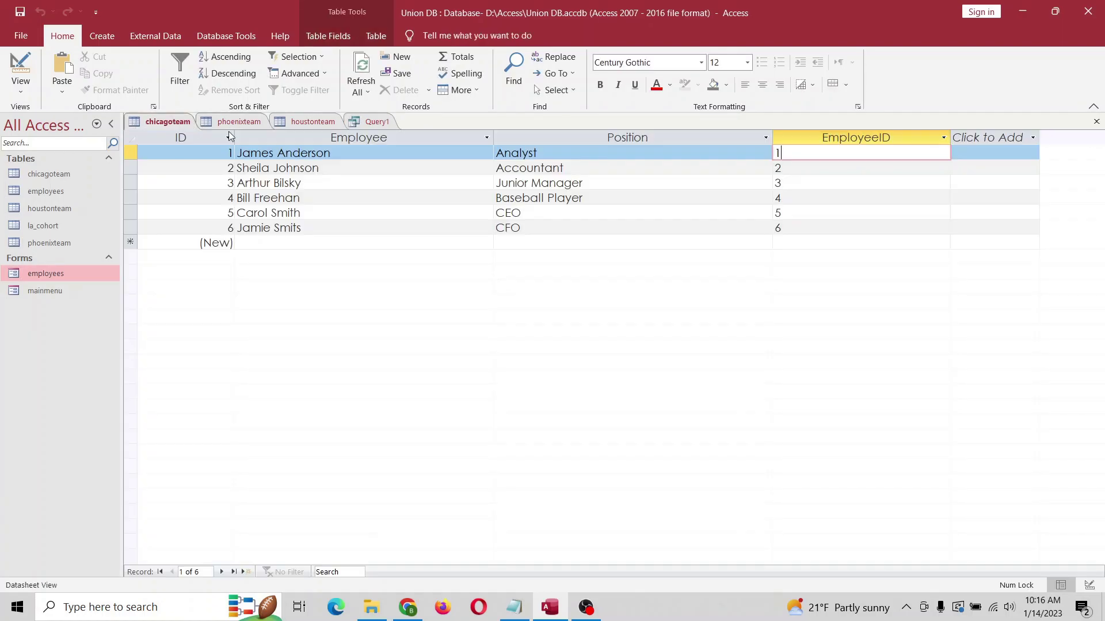
left_click(311, 120)
left_click(249, 125)
left_click(166, 123)
left_click(355, 123)
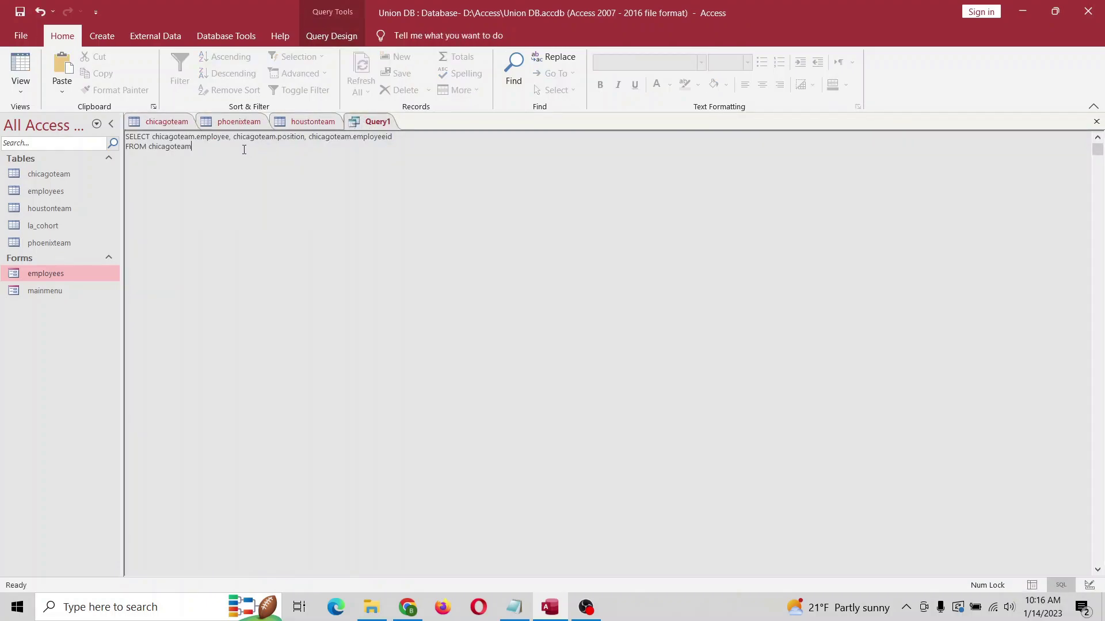
Step: Copy the chicagoteam SELECT statement and paste it again below a new UNION keyword
key("ctrl+a")
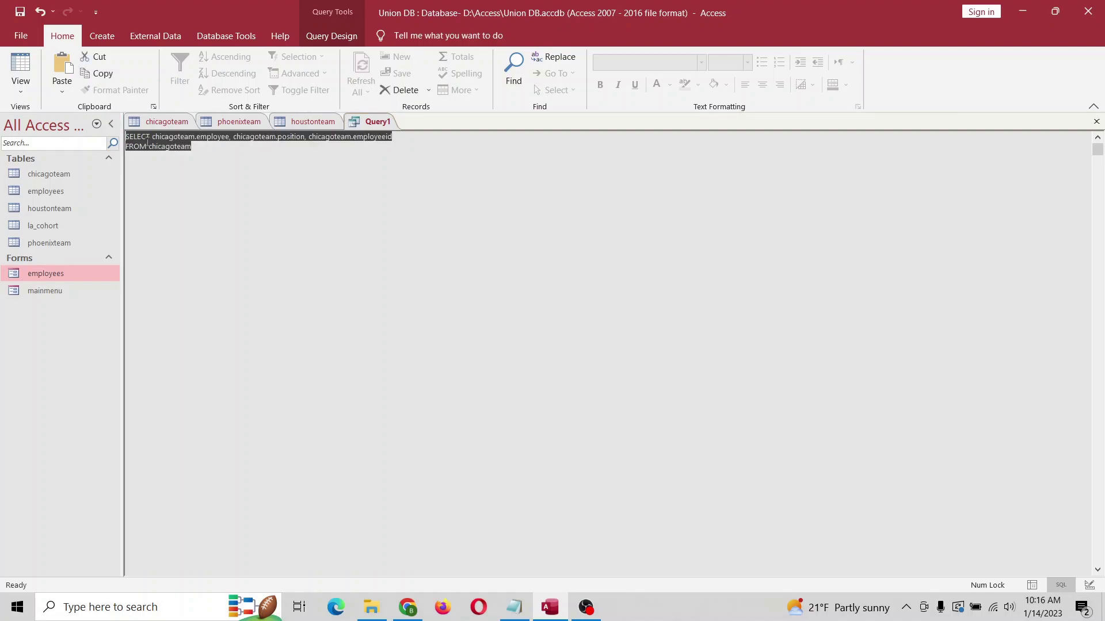
right_click(148, 144)
left_click(187, 170)
left_click(220, 146)
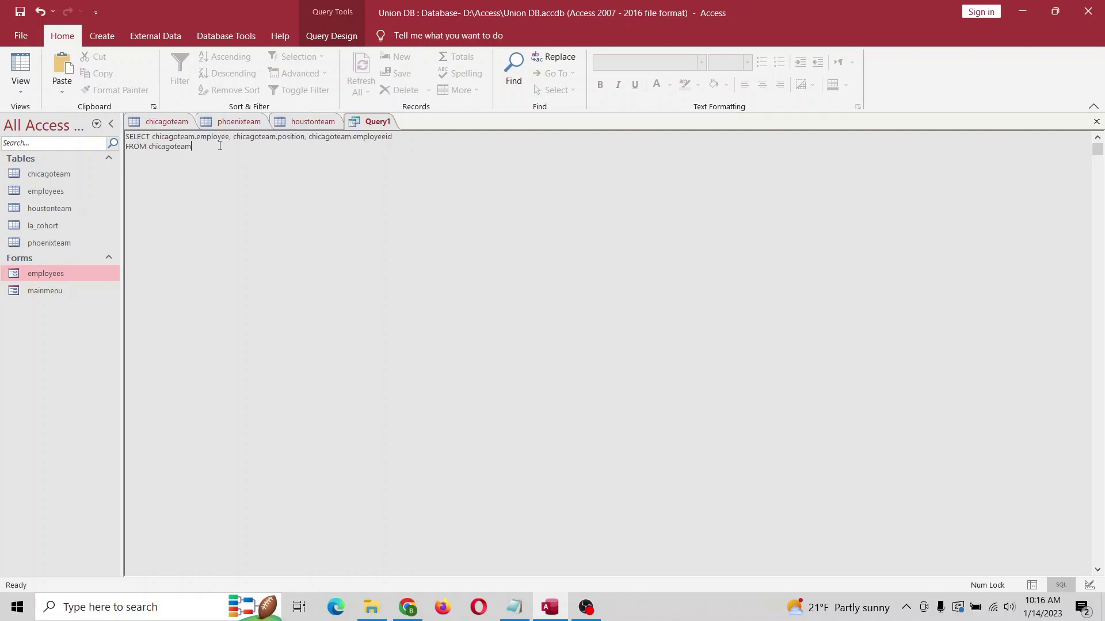
type("UNION")
key("ctrl+v")
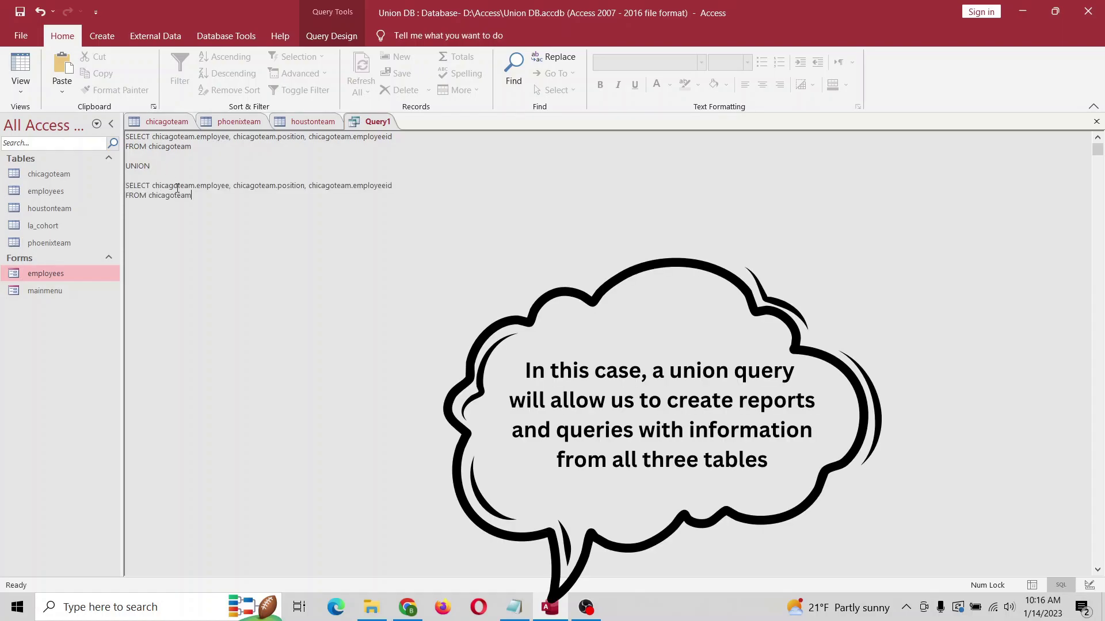
Step: Change the second SELECT's employee, position and employeeid fields from chicagoteam to phoenixteam
left_click(178, 187)
key("BackSpace")
key("BackSpace")
key("BackSpace")
key("BackSpace")
key("BackSpace")
key("BackSpace")
key("BackSpace")
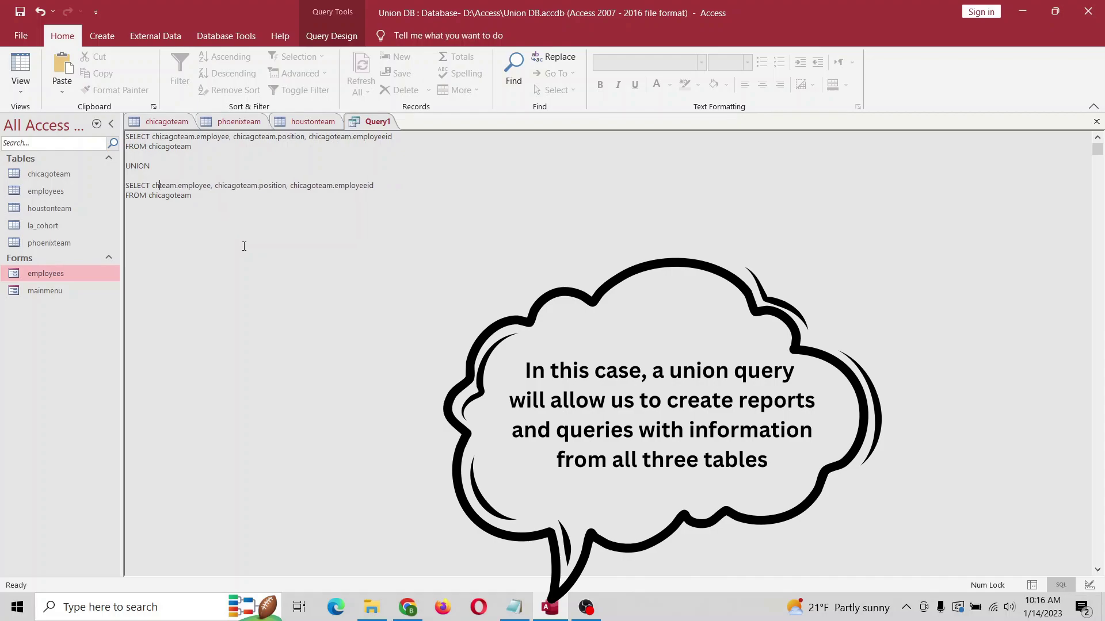
type("phoenix")
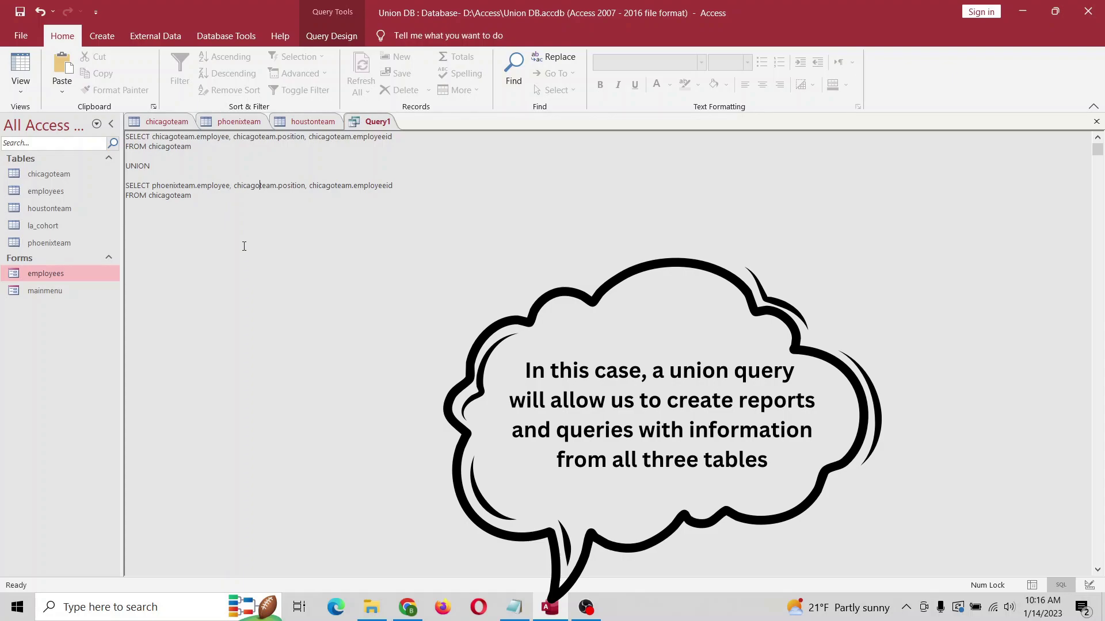
key("BackSpace")
key("BackSpace")
key("BackSpace")
key("BackSpace")
key("BackSpace")
key("BackSpace")
key("BackSpace")
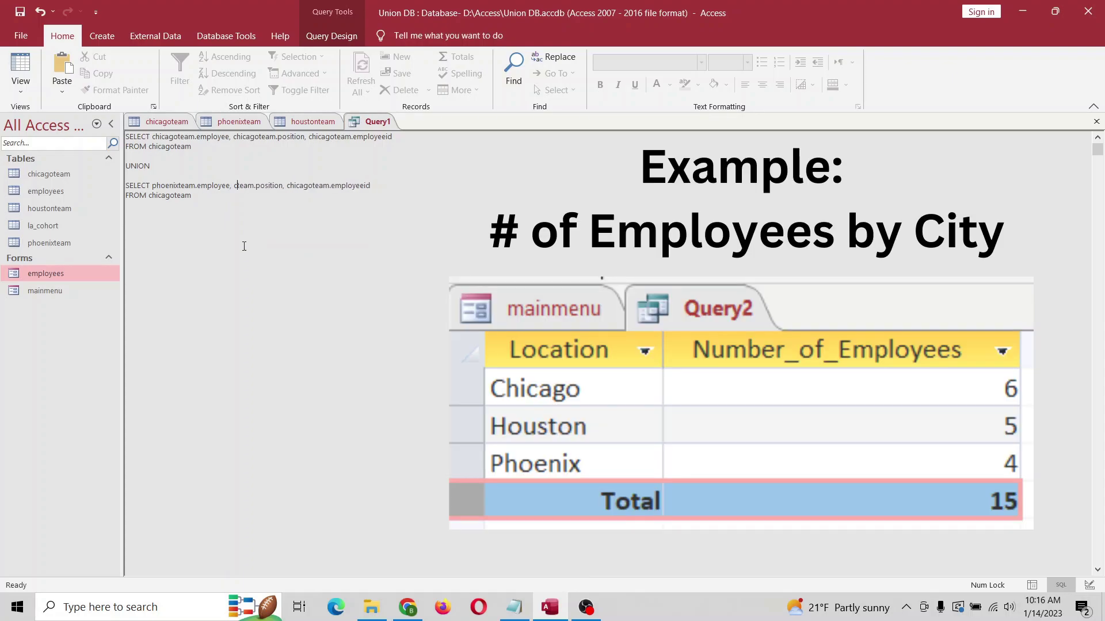
type("phoenix")
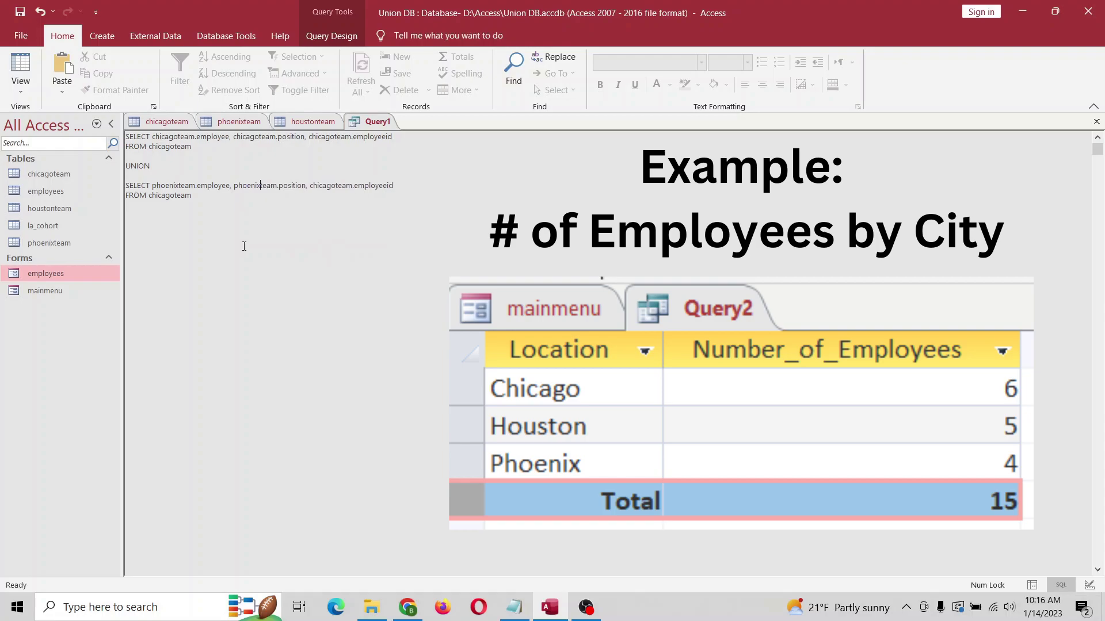
left_click(336, 186)
key("BackSpace")
key("BackSpace")
key("BackSpace")
key("BackSpace")
key("BackSpace")
key("BackSpace")
key("BackSpace")
type("phoenix")
Step: Point the second FROM at phoenixteam and add ORDER BY [employee] at the end
left_click(170, 195)
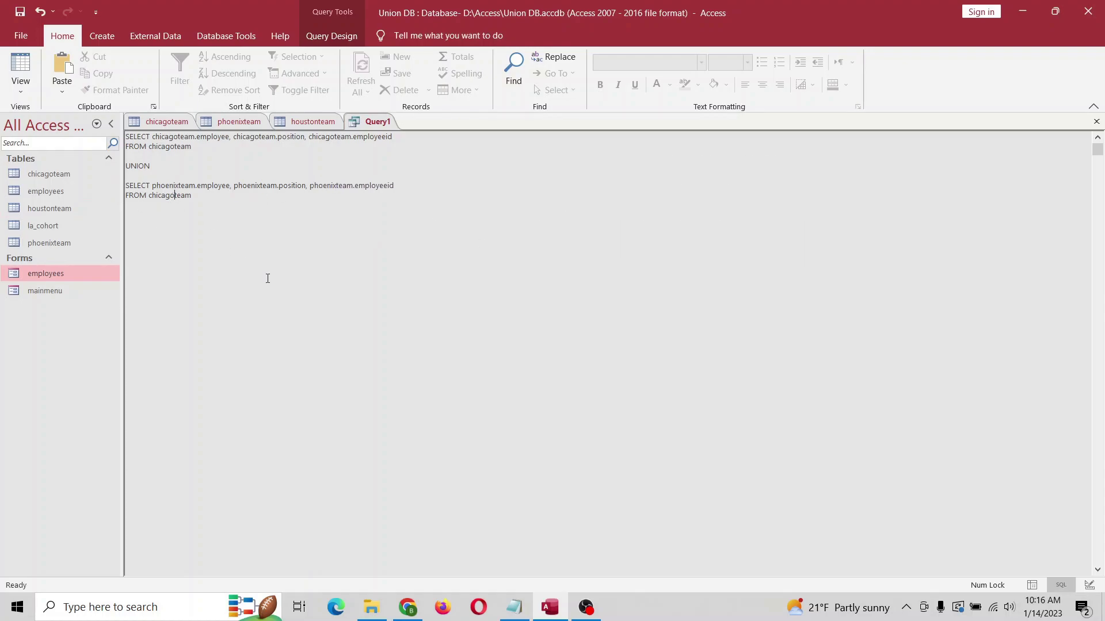
key("BackSpace")
key("BackSpace")
key("BackSpace")
key("BackSpace")
key("BackSpace")
key("BackSpace")
type("p")
type("hoen")
type("ixteam  ")
type("ORDER BY")
type(" [employee")
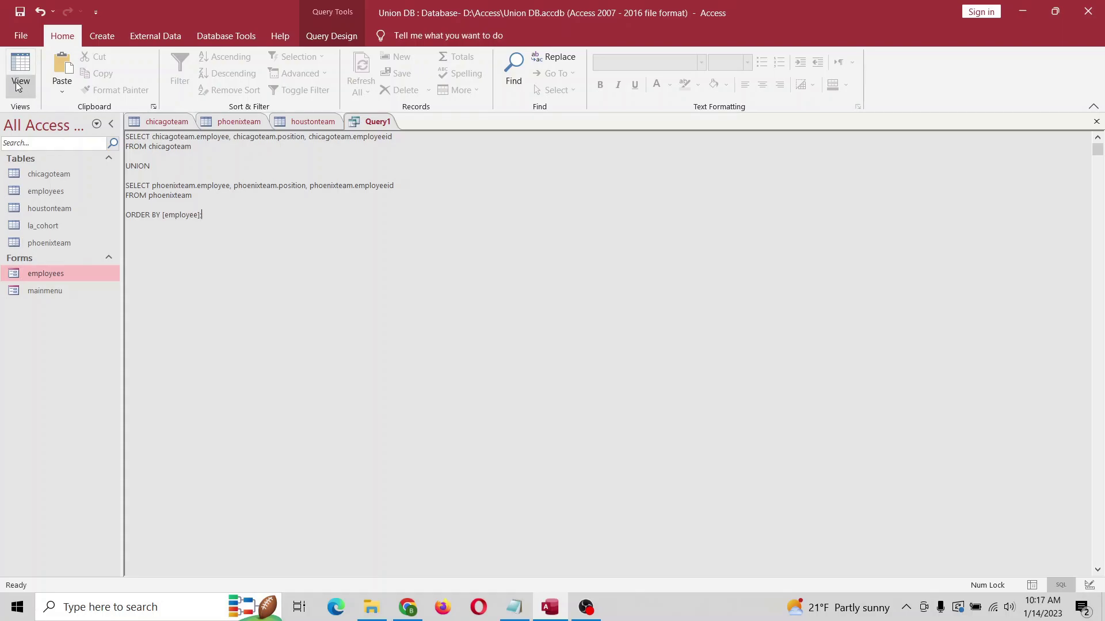
left_click(21, 63)
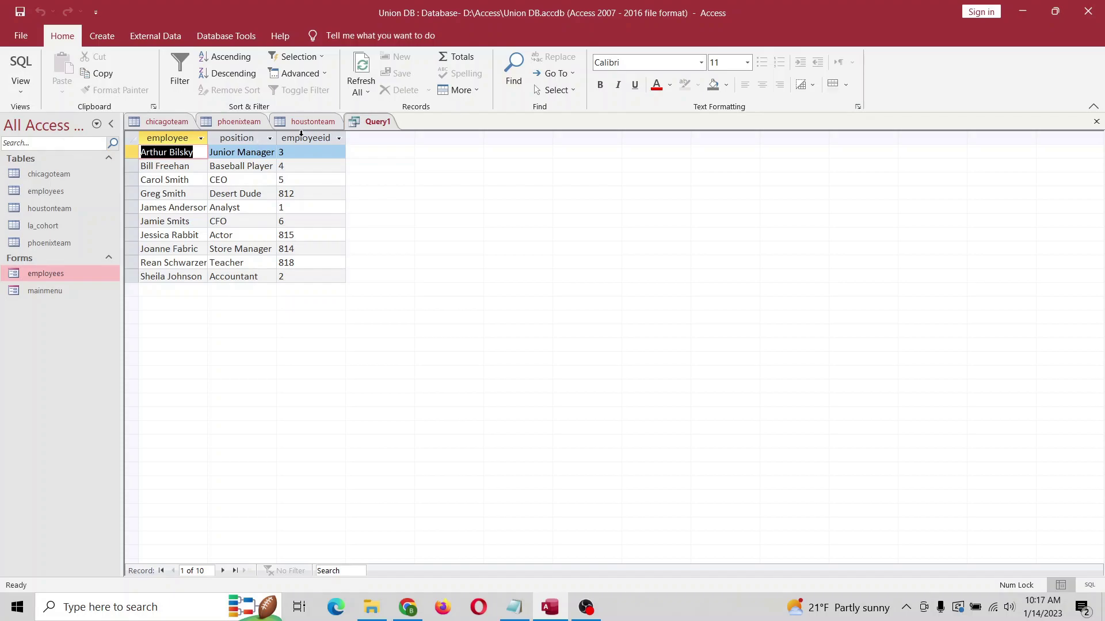
right_click(370, 121)
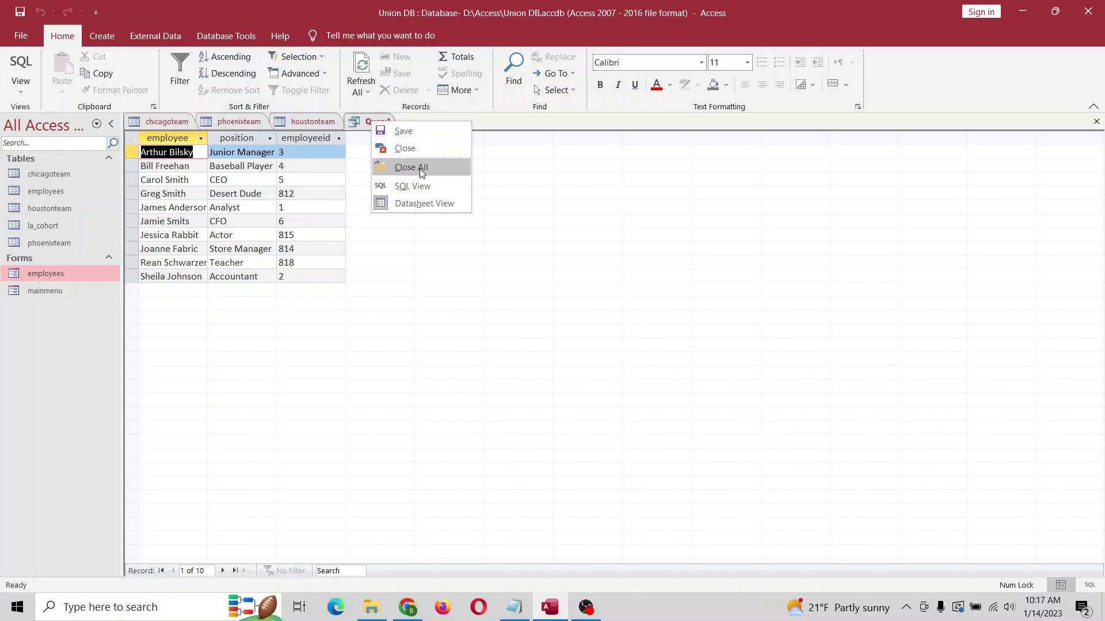
left_click(420, 185)
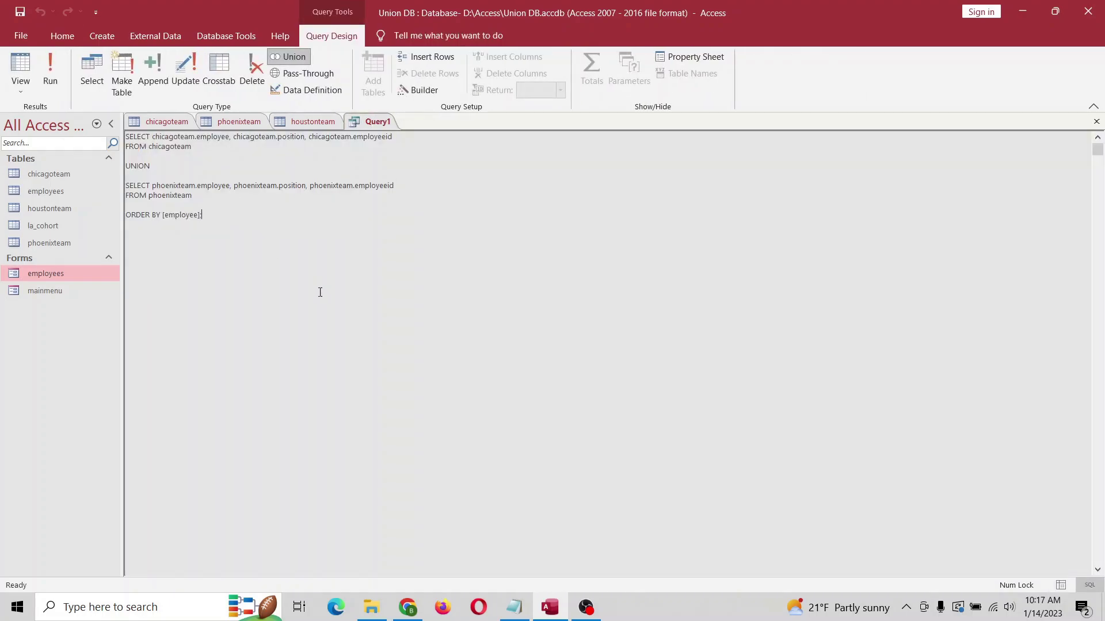
Step: Add a third UNION line and paste a copy of the phoenixteam SELECT and FROM lines below it
key("Return")
key("Return")
type("UNION")
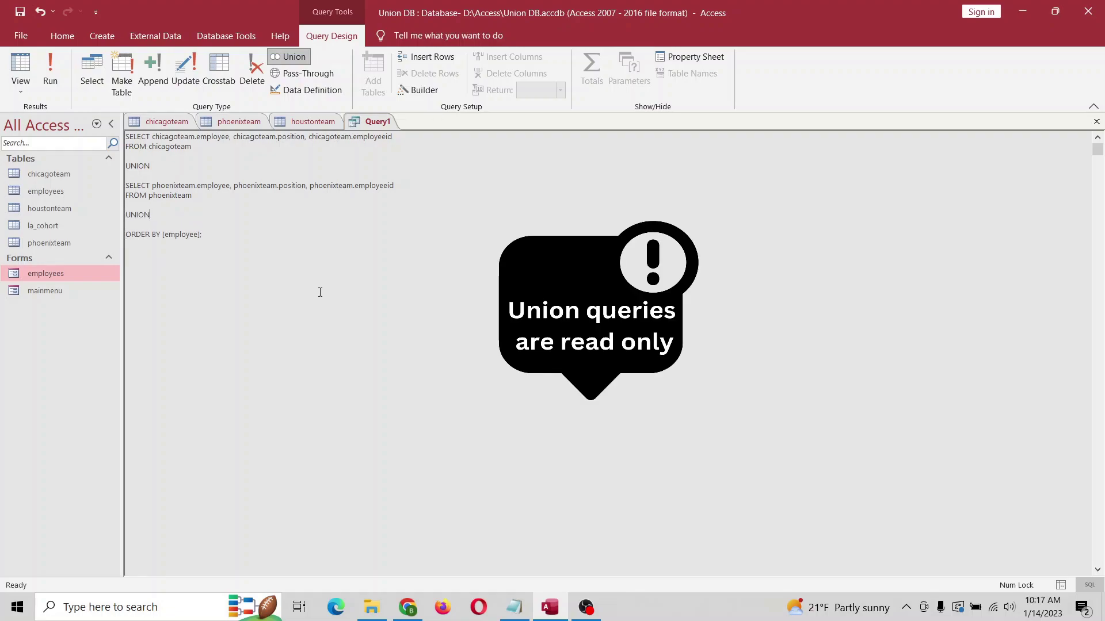
key("Return")
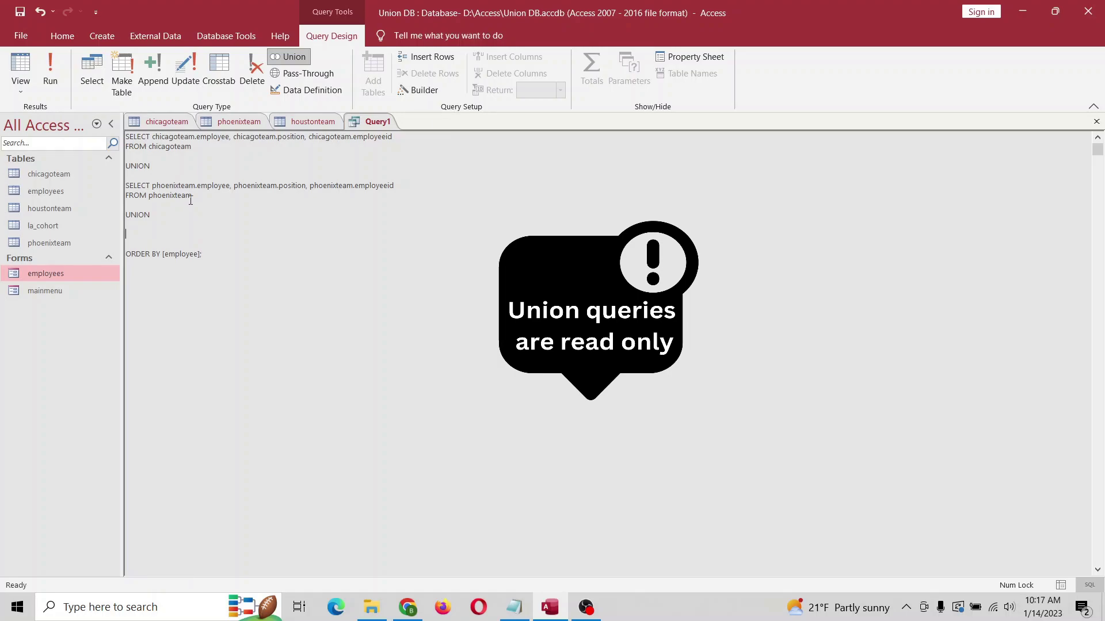
left_click_drag(123, 195, 122, 182)
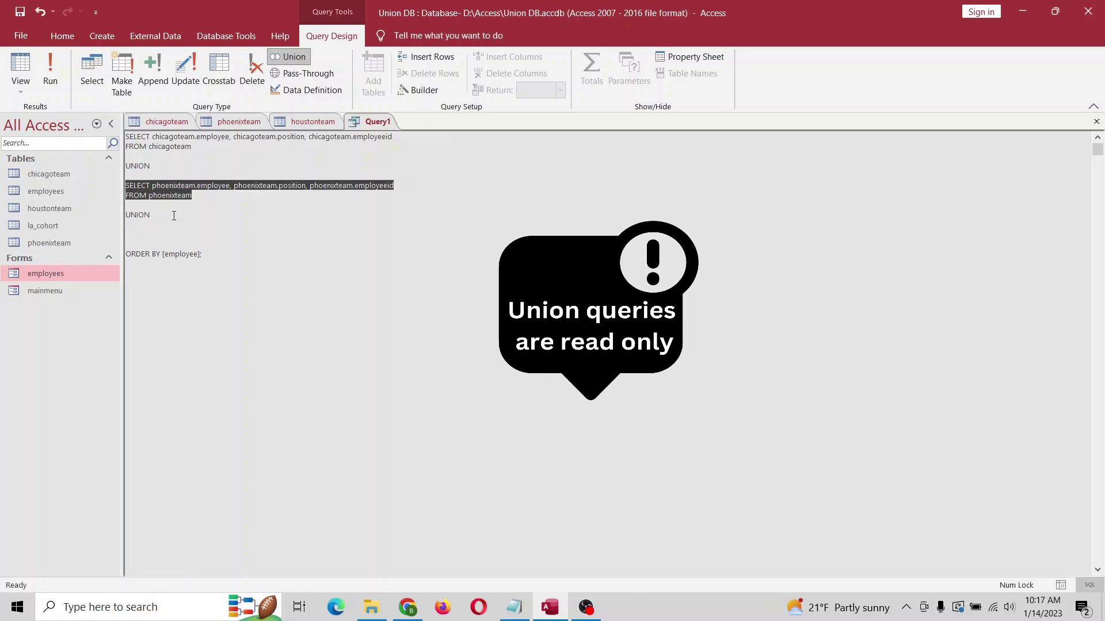
left_click(141, 237)
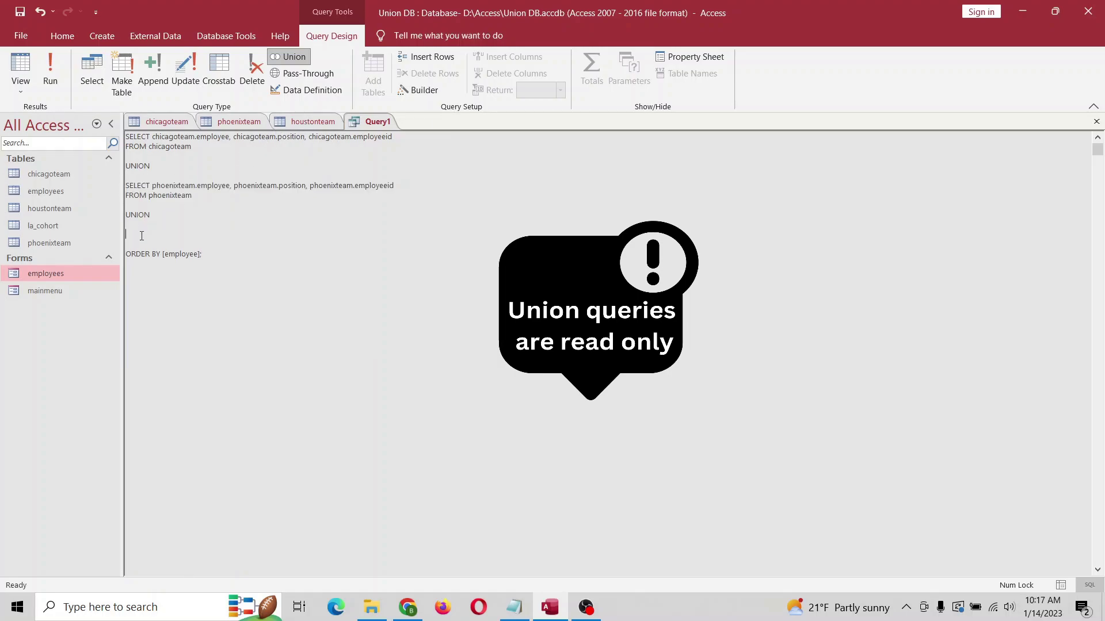
right_click(141, 237)
left_click(183, 276)
Step: Replace phoenix with houston in the pasted employee, position, employeeid fields and FROM table
left_click(181, 243)
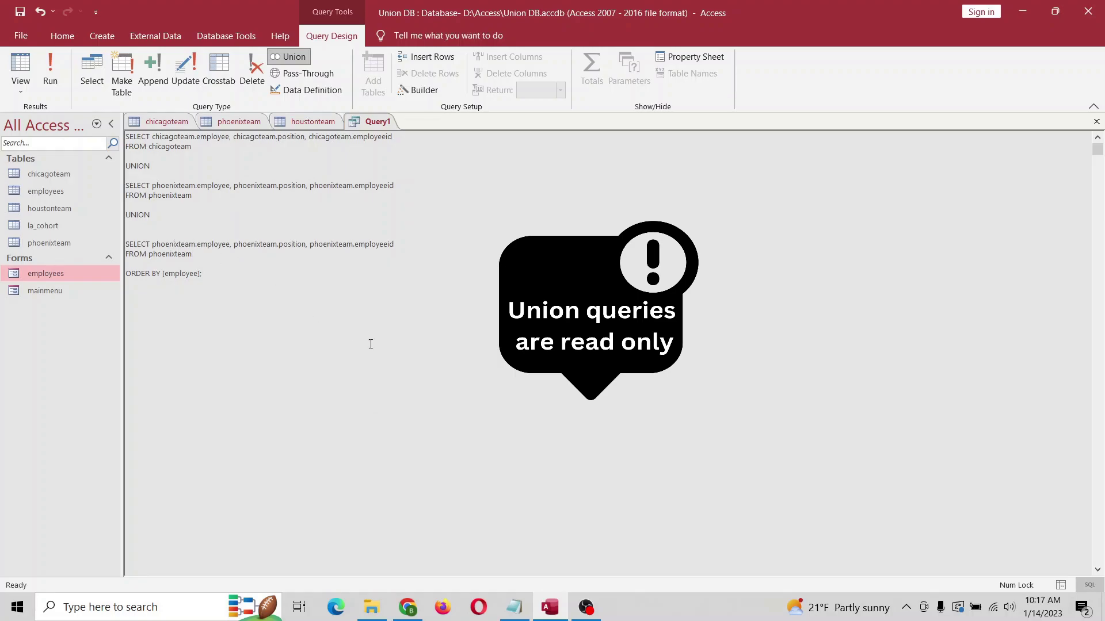
key("BackSpace")
key("BackSpace")
key("BackSpace")
key("BackSpace")
key("BackSpace")
key("BackSpace")
key("BackSpace")
type("houst")
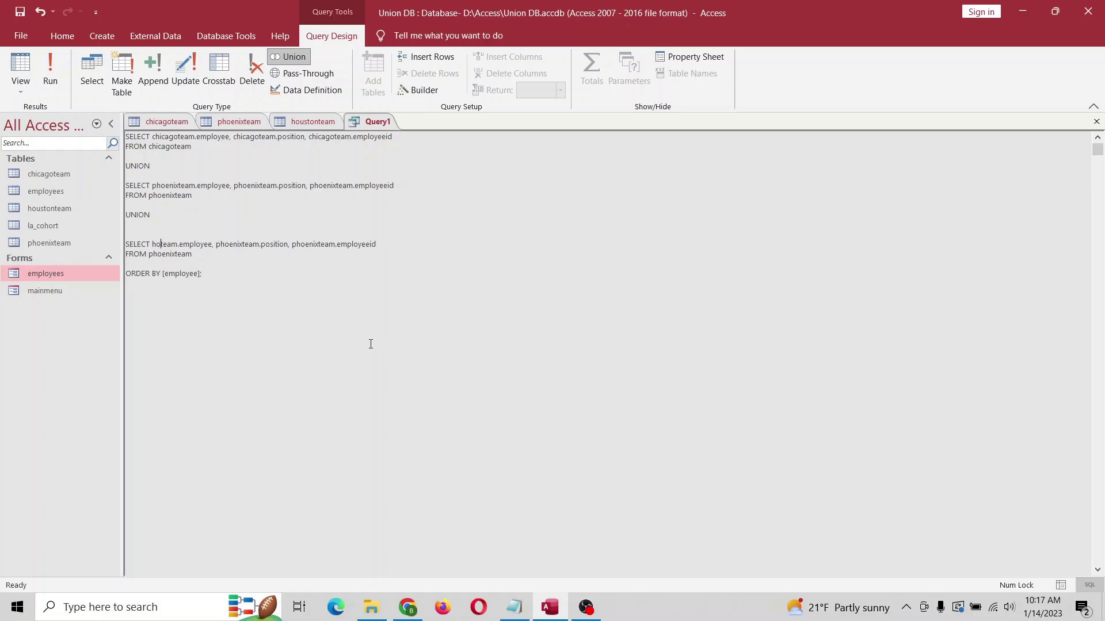
type("on")
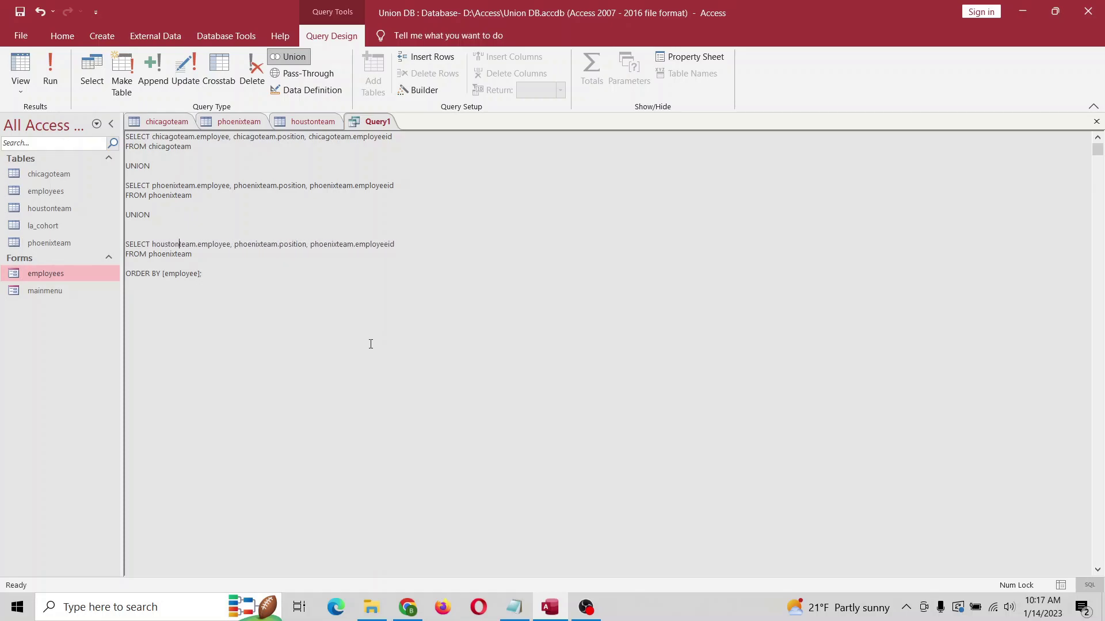
left_click(263, 243)
key("BackSpace")
key("BackSpace")
key("BackSpace")
key("BackSpace")
key("BackSpace")
key("BackSpace")
key("BackSpace")
type("houston")
key("BackSpace")
key("BackSpace")
key("BackSpace")
key("BackSpace")
key("BackSpace")
key("BackSpace")
key("BackSpace")
type("houston")
left_click(175, 254)
key("BackSpace")
key("BackSpace")
key("BackSpace")
key("BackSpace")
key("BackSpace")
key("BackSpace")
key("BackSpace")
type("houston")
left_click(26, 69)
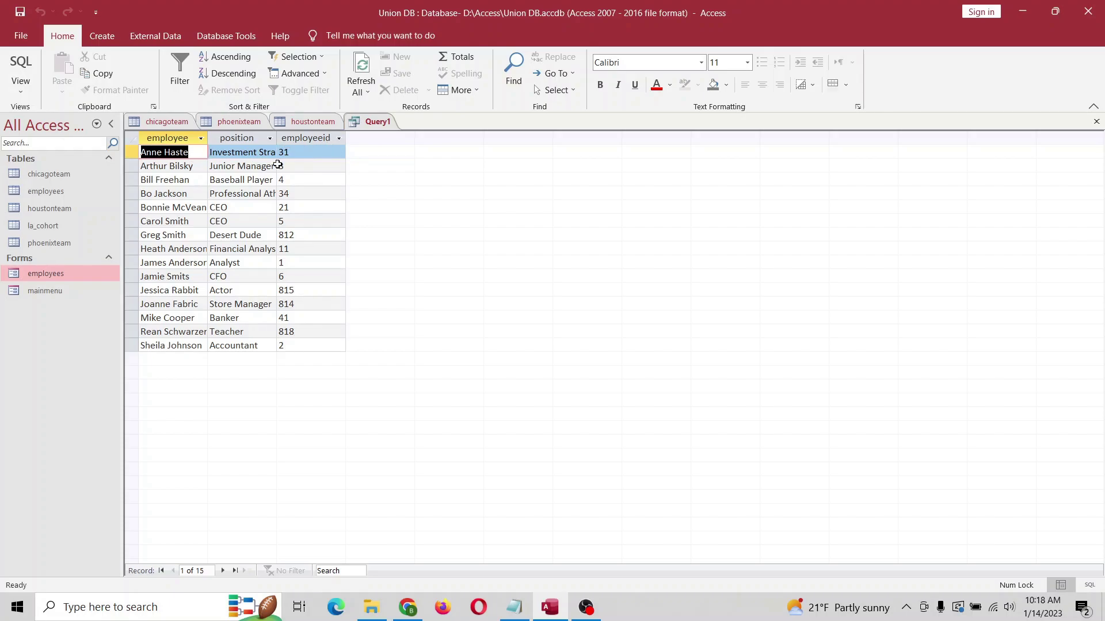
right_click(379, 122)
left_click(405, 184)
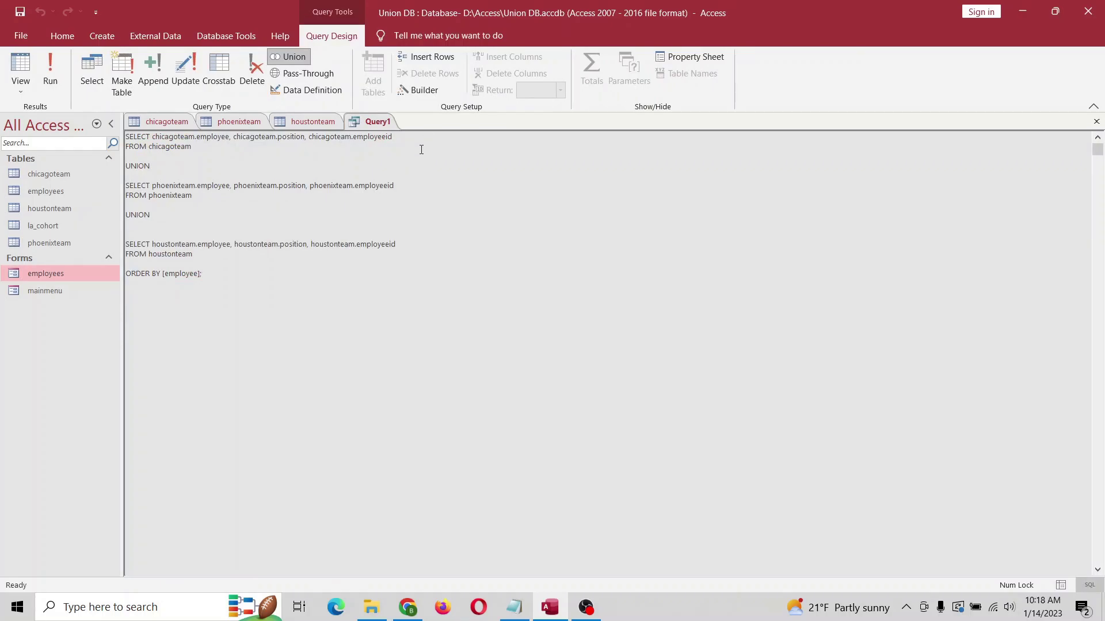
Step: Append "Chicago", "Phoenix" and "Houston" as Location to the three SELECT lines and run the query
type("Chicago\" as Location")
left_click(404, 183)
type("\"Phoenix \" as Location")
type("Houston\" as Location")
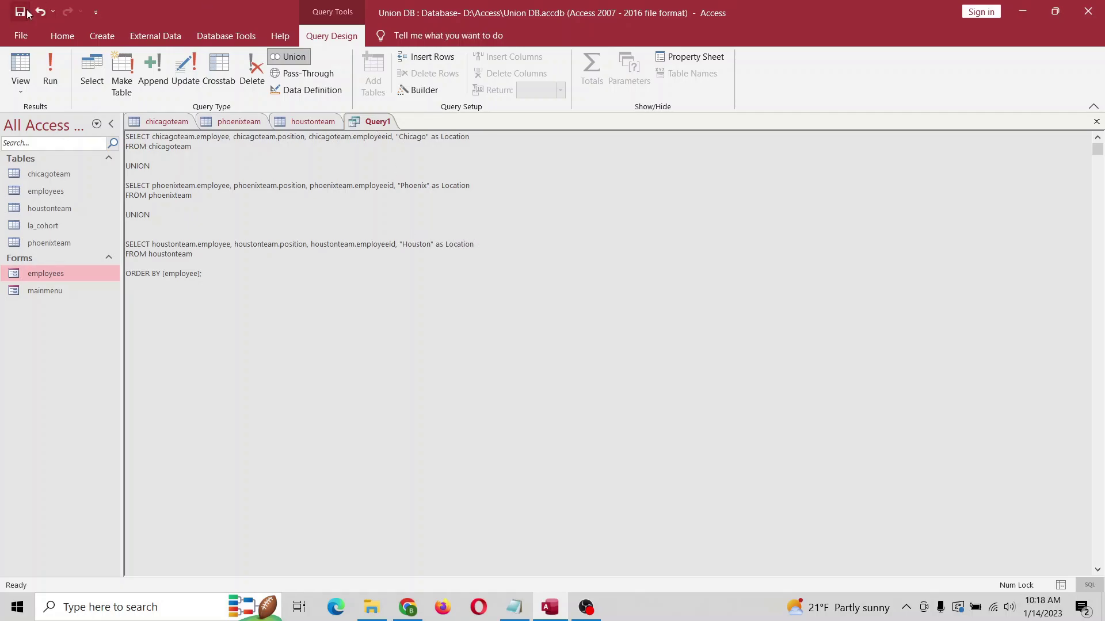
left_click(50, 71)
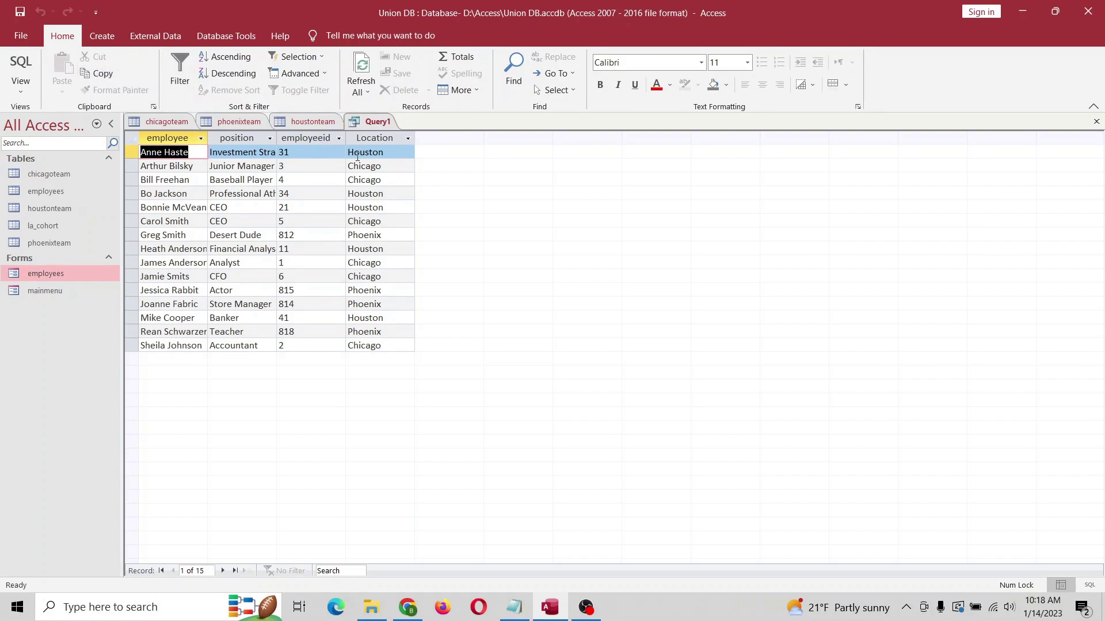
Step: Confirm the union query's Location and employee cells can't be edited, then display the phoenixteam table
left_click(387, 151)
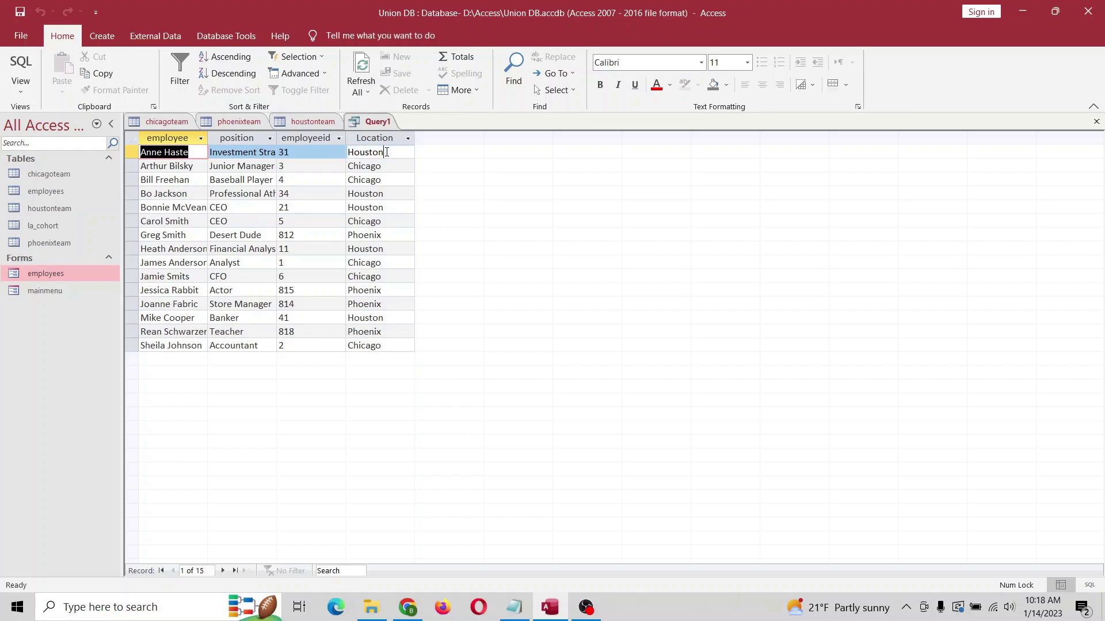
key("Down")
left_click(177, 165)
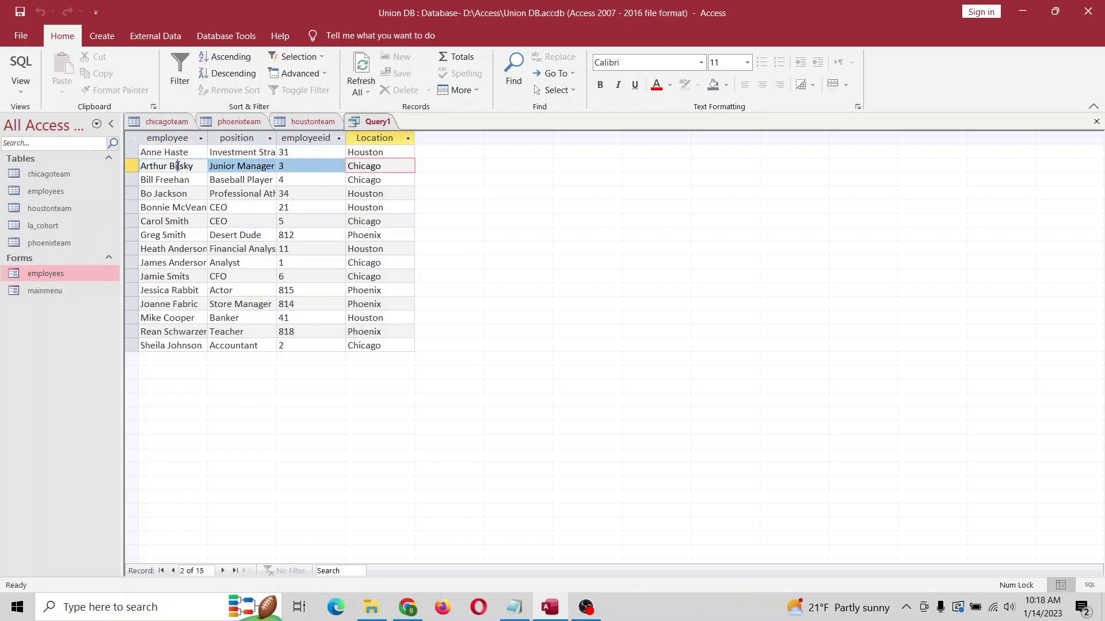
left_click(383, 233)
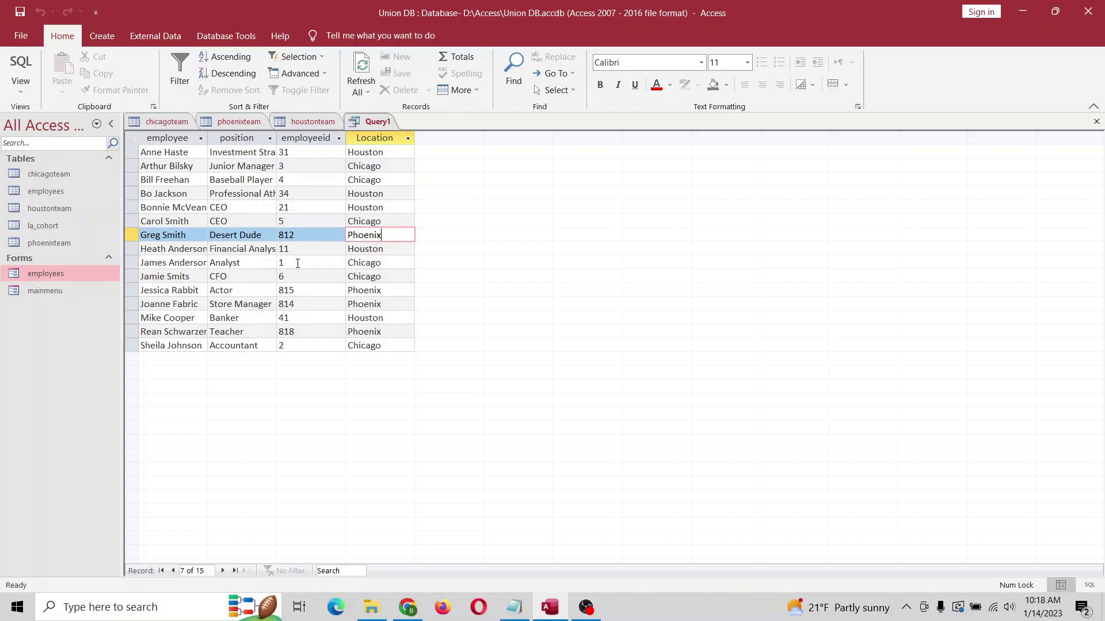
right_click(373, 128)
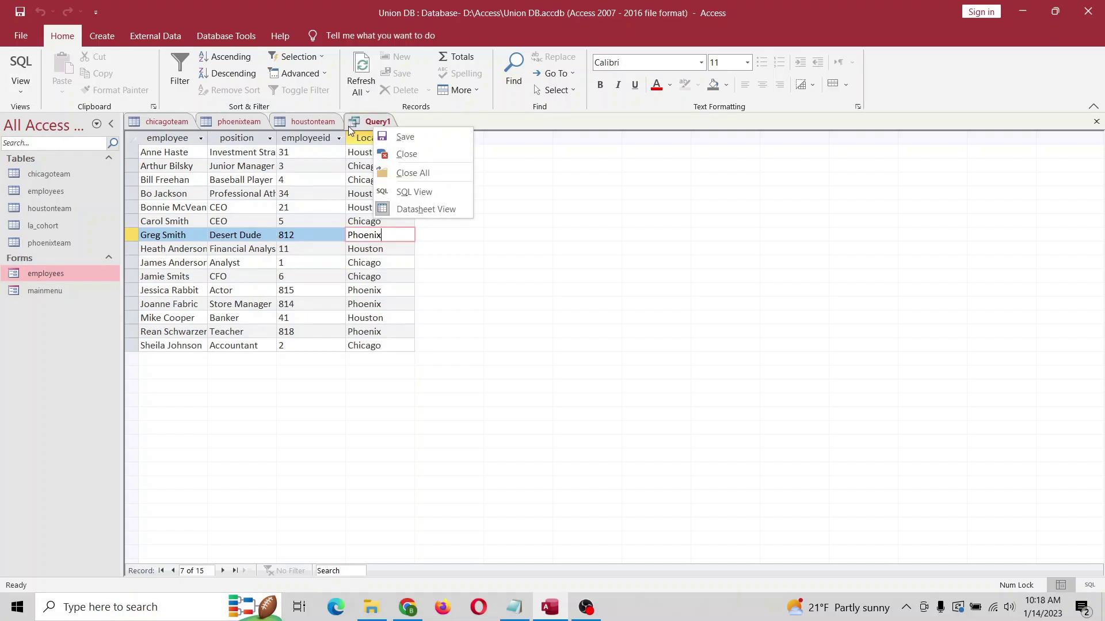
left_click(246, 124)
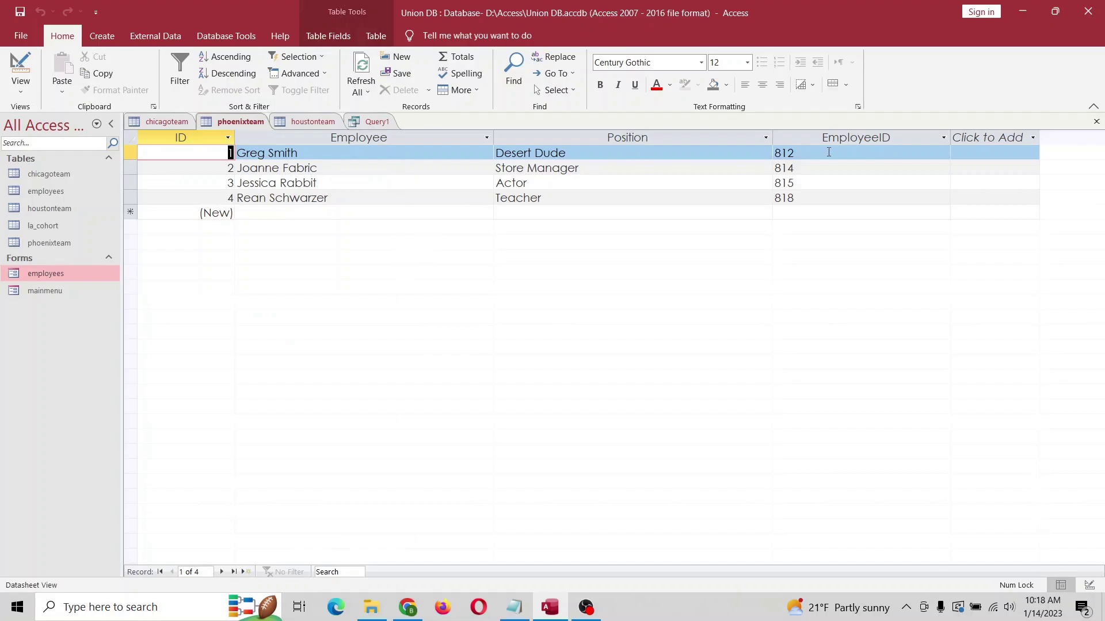